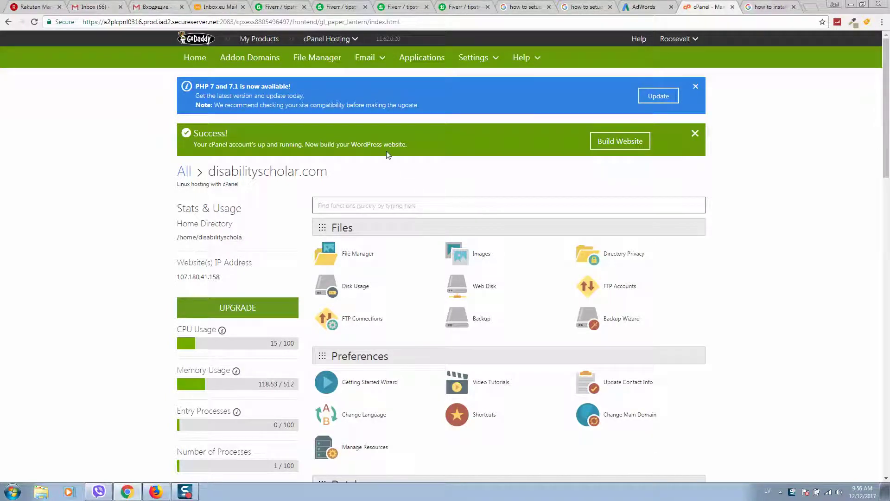
# Show My Products and scroll down to the Deluxe Linux Hosting with cPanel plan.
pyautogui.click(690, 172)
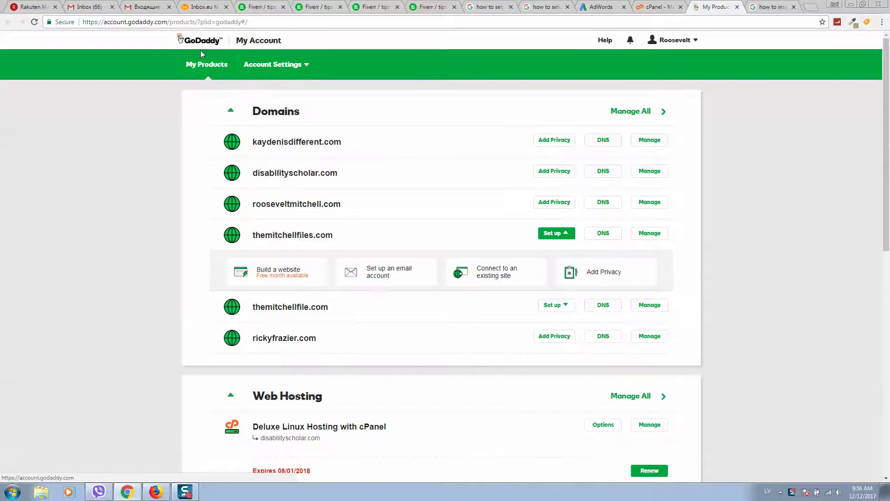
pyautogui.scroll(-2, 647, 306)
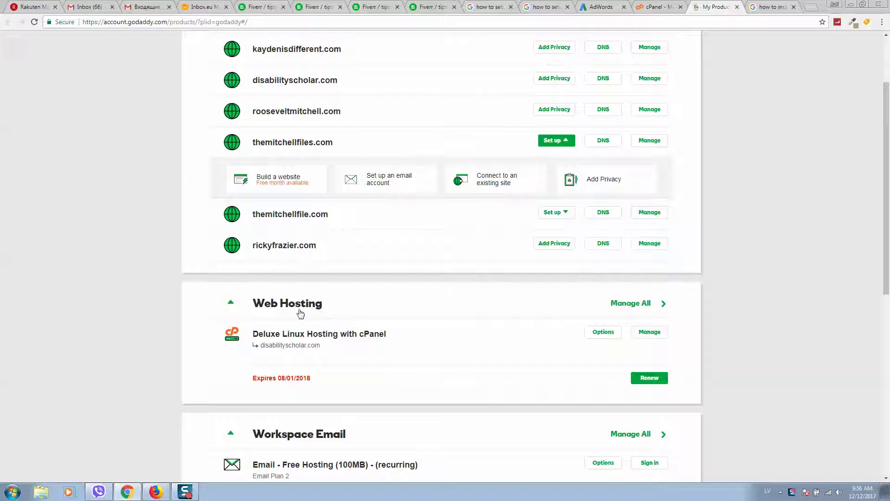
# Manage the hosting plan, launch cPanel Admin, and open WordPress under Web Applications.
pyautogui.click(649, 332)
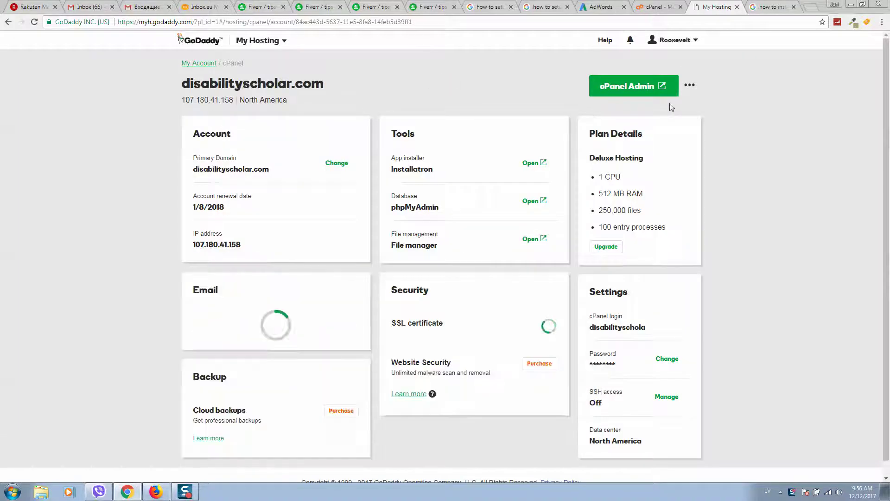
pyautogui.click(624, 89)
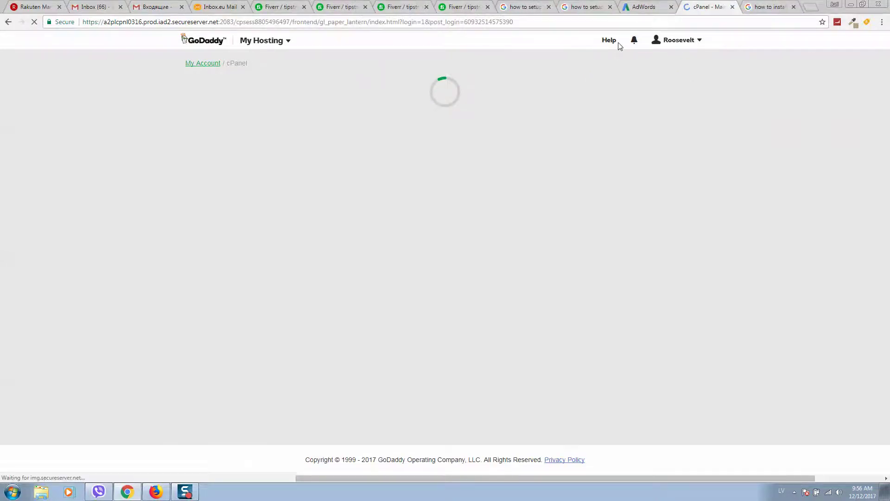
pyautogui.scroll(-4, 321, 184)
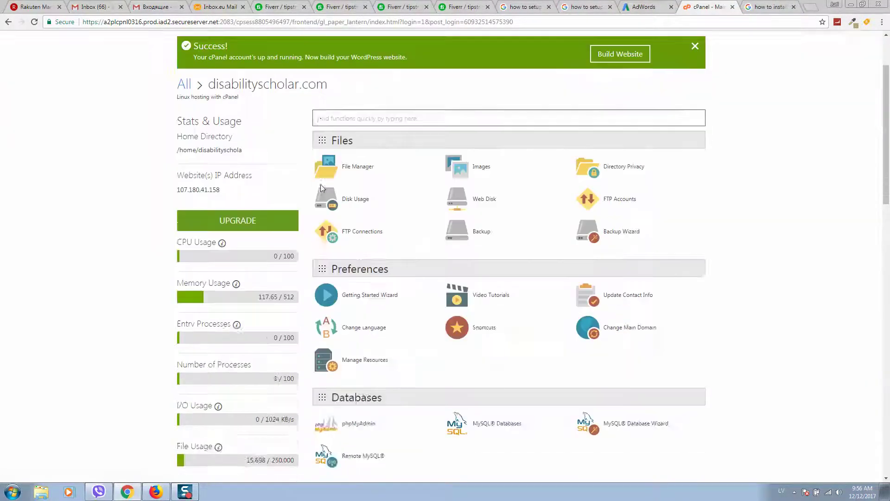
pyautogui.scroll(-4, 354, 167)
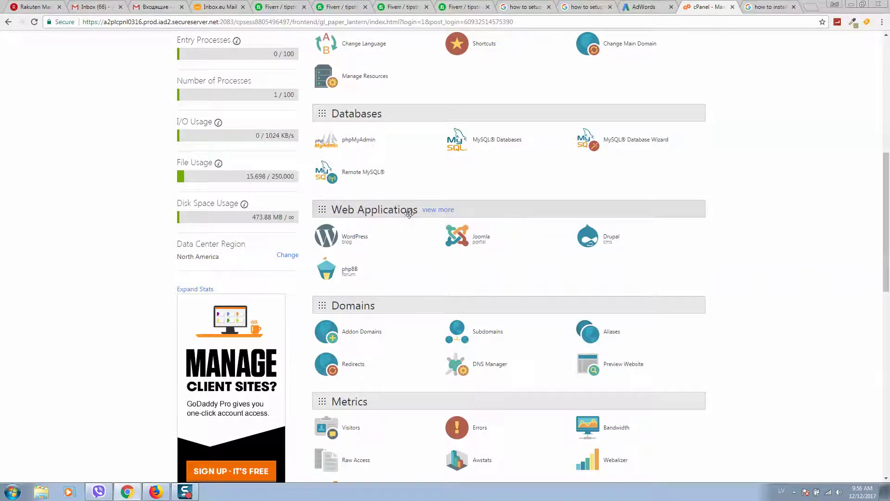
pyautogui.click(360, 241)
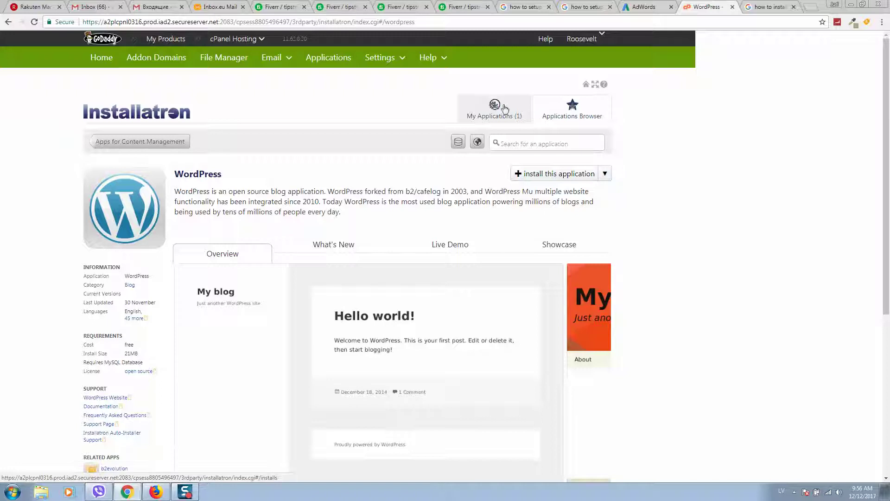
# Start a new WordPress installation and list the available install domains.
pyautogui.click(573, 178)
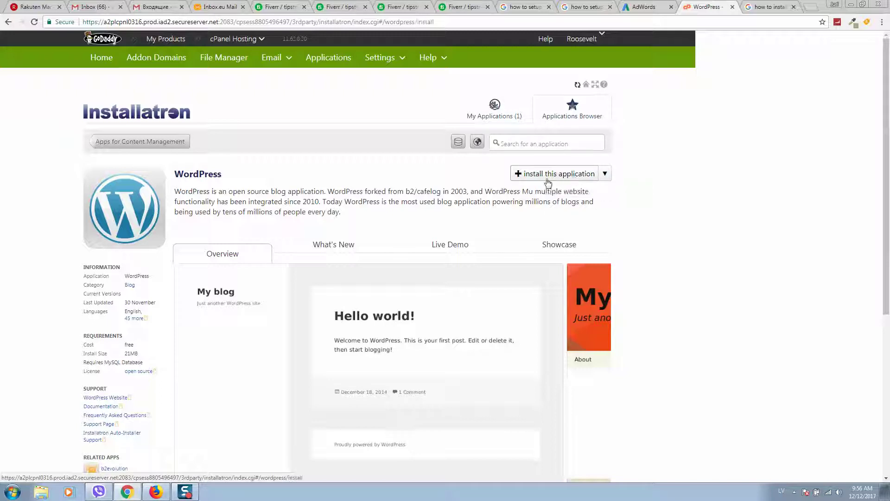
pyautogui.scroll(-2, 258, 230)
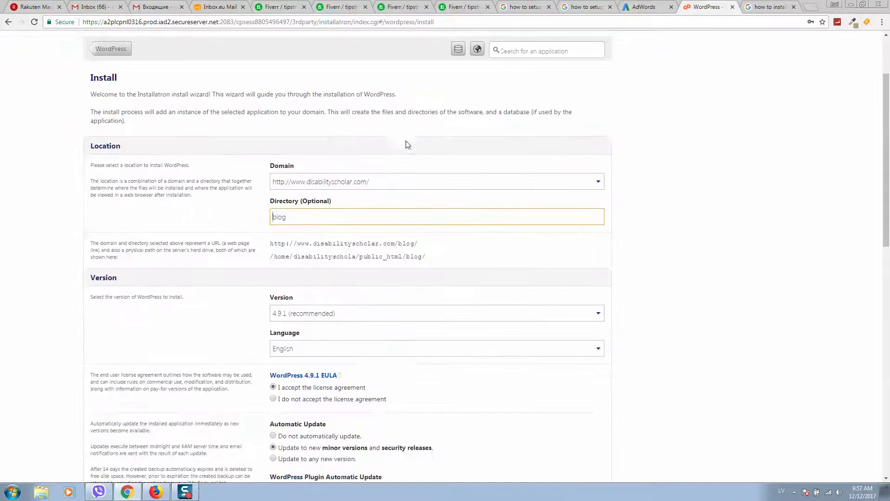
pyautogui.click(346, 183)
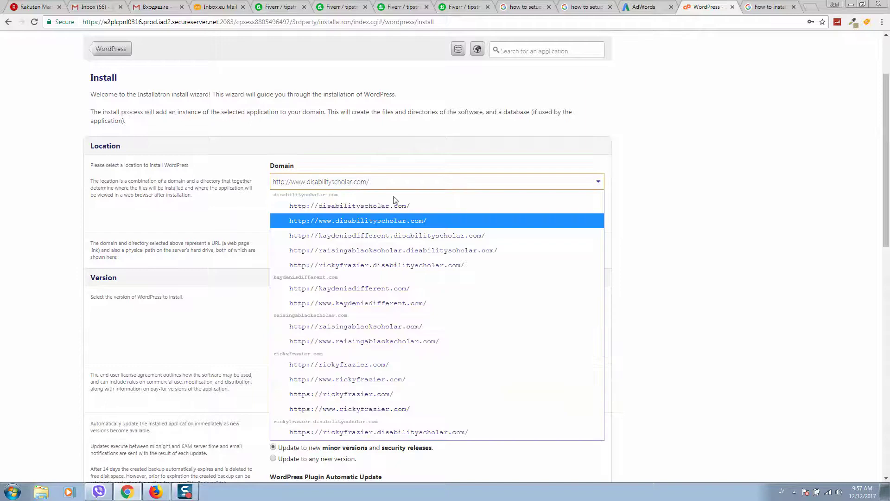
pyautogui.click(384, 381)
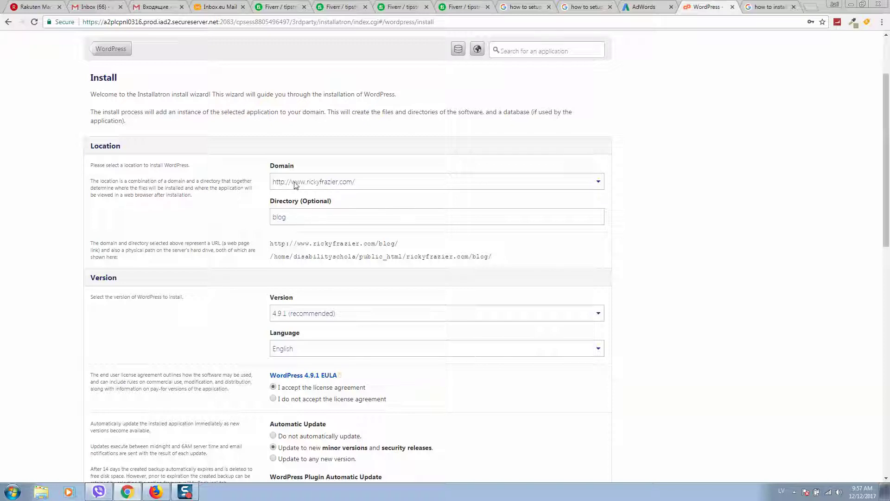
pyautogui.doubleClick(302, 217)
pyautogui.press('BackSpace')
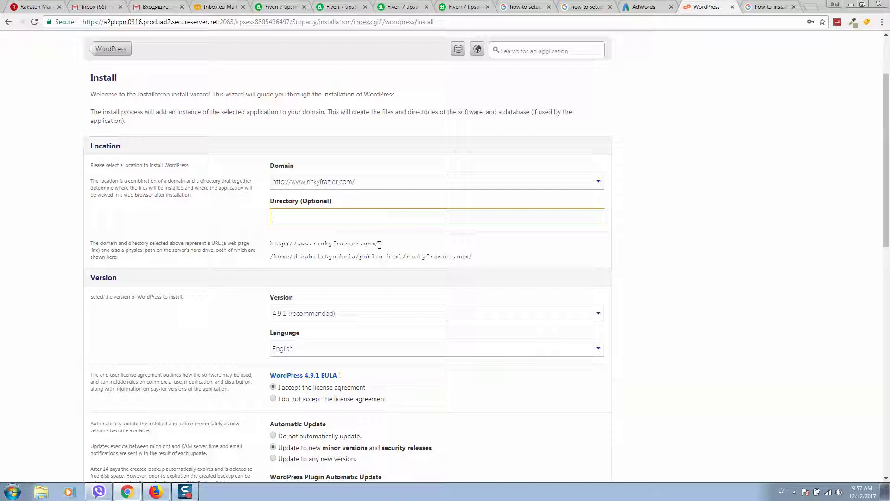
pyautogui.moveTo(379, 244); pyautogui.dragTo(267, 246)
pyautogui.hotkey('ctrl', 'c')
pyautogui.click(309, 215)
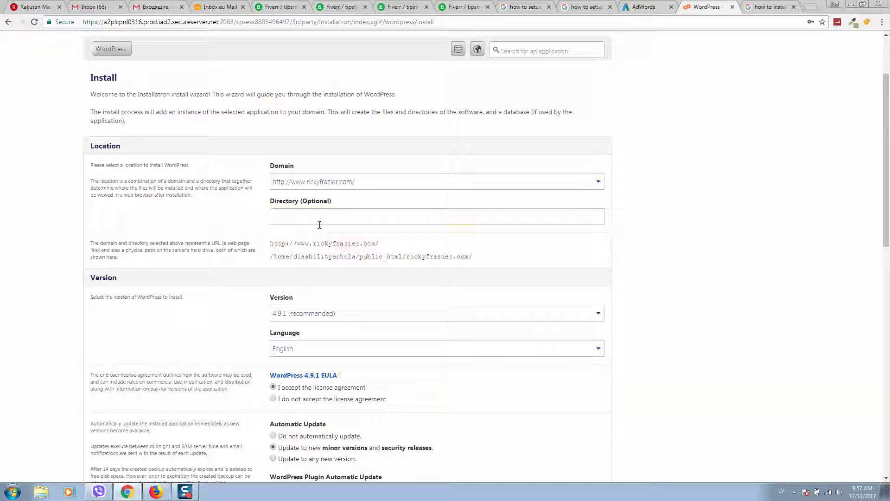
pyautogui.scroll(-4, 302, 266)
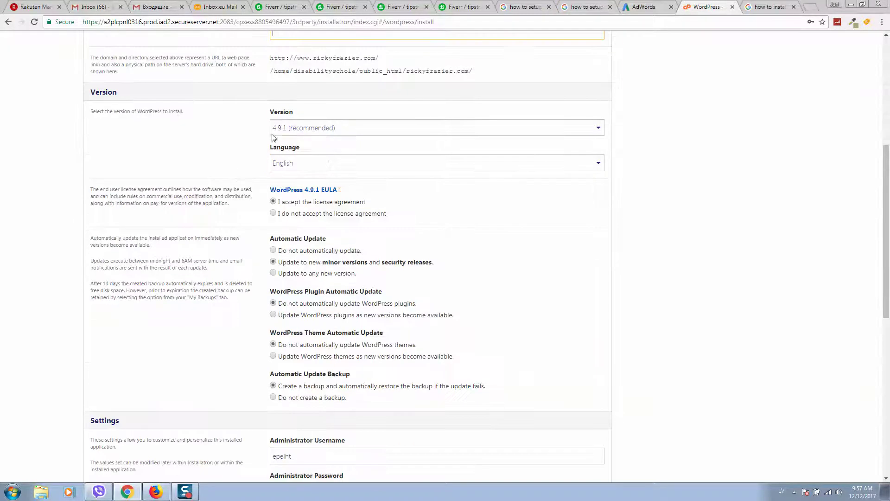
pyautogui.scroll(-2, 273, 137)
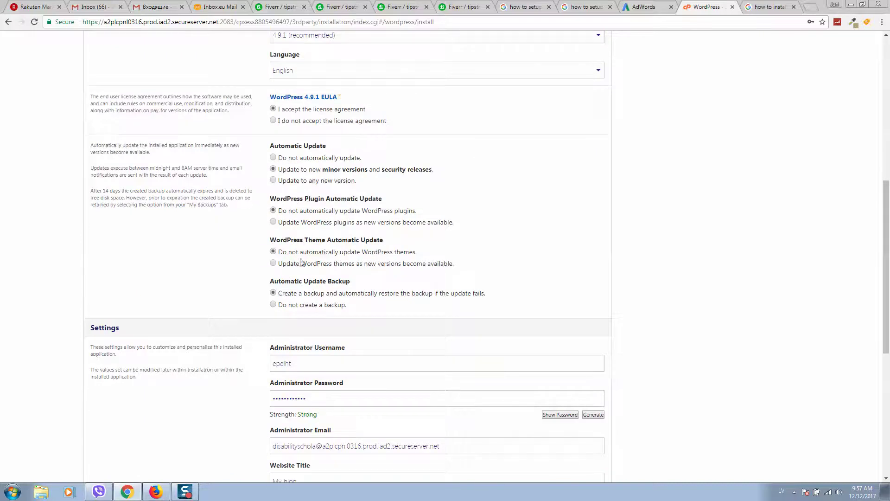
pyautogui.scroll(-3, 301, 262)
pyautogui.scroll(-2, 312, 202)
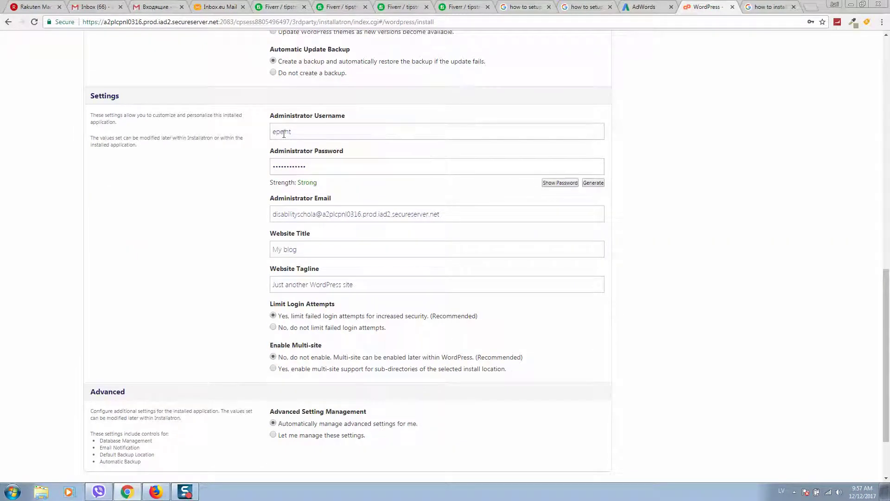
pyautogui.scroll(-2, 340, 251)
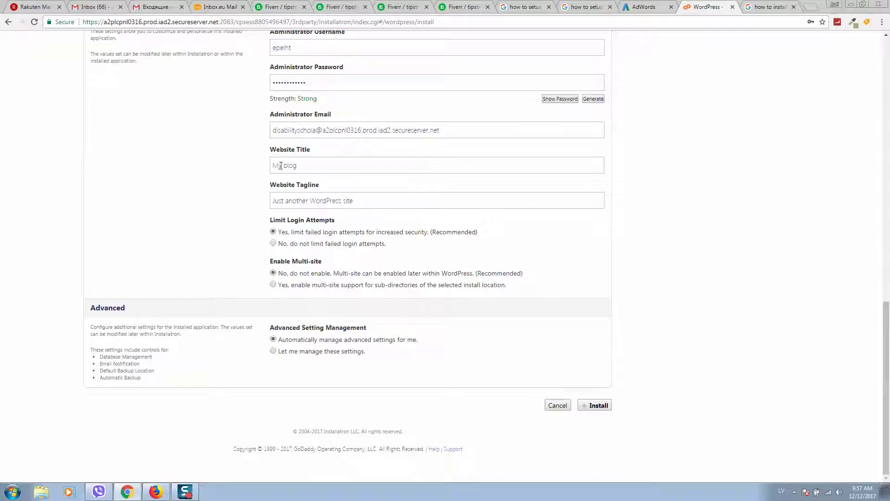
pyautogui.scroll(10, 368, 203)
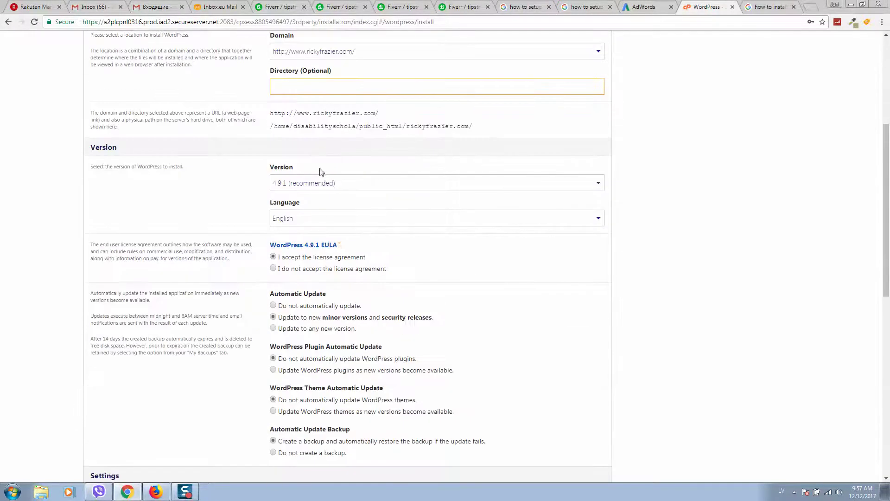
pyautogui.moveTo(381, 114); pyautogui.dragTo(310, 117)
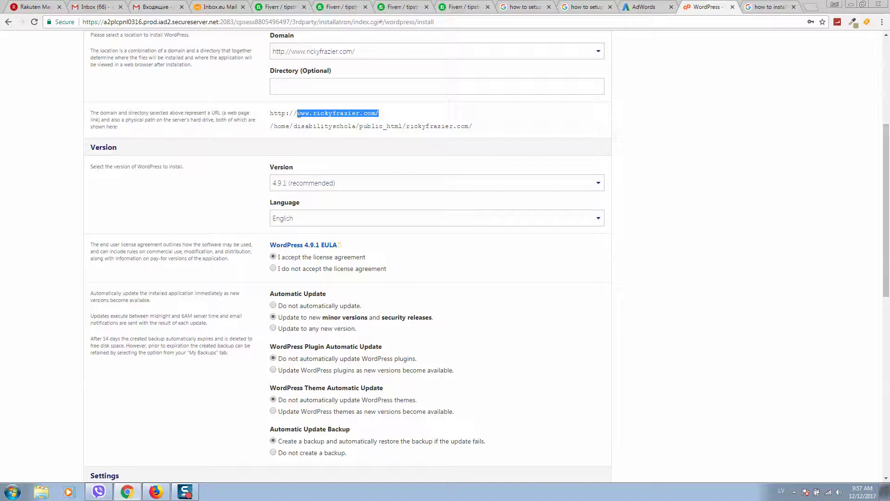
pyautogui.scroll(-10, 360, 183)
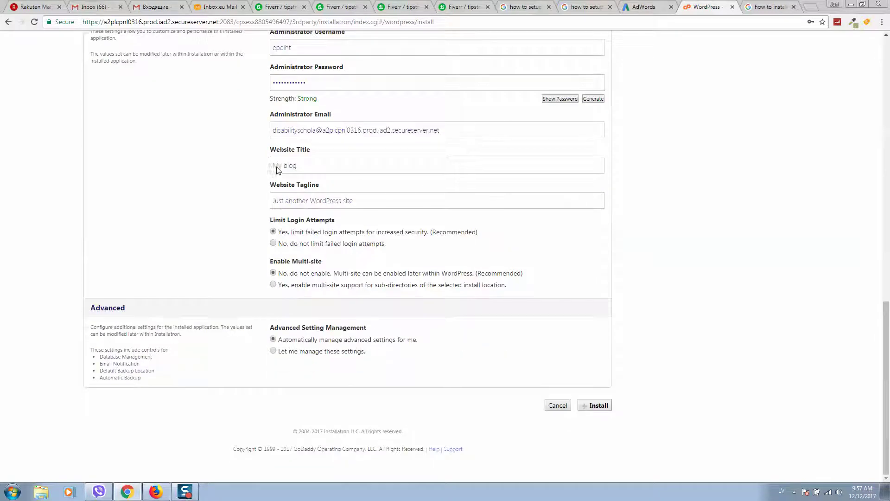
pyautogui.tripleClick(326, 166)
pyautogui.hotkey('ctrl', 'v')
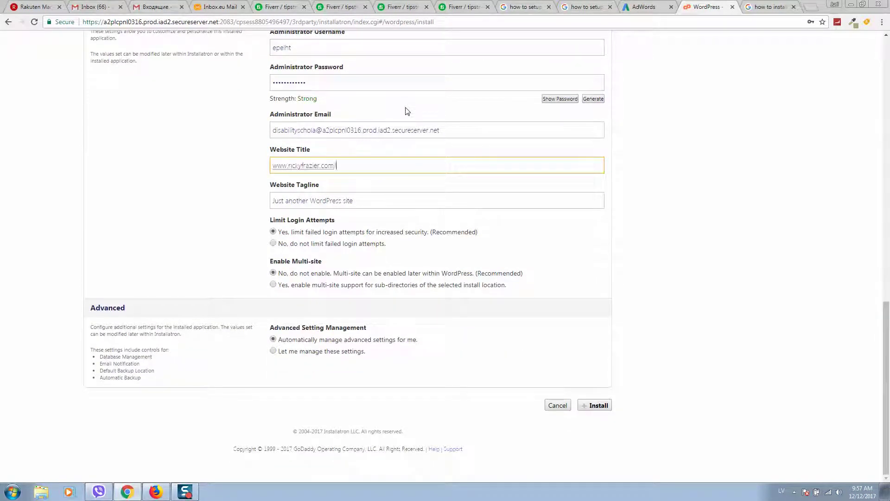
pyautogui.tripleClick(363, 200)
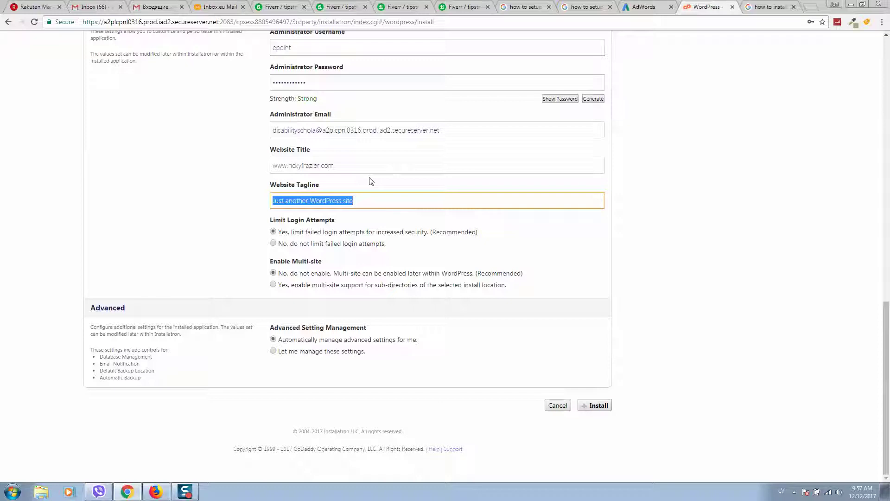
pyautogui.press('BackSpace')
pyautogui.write('www.rickyfrazier.com')
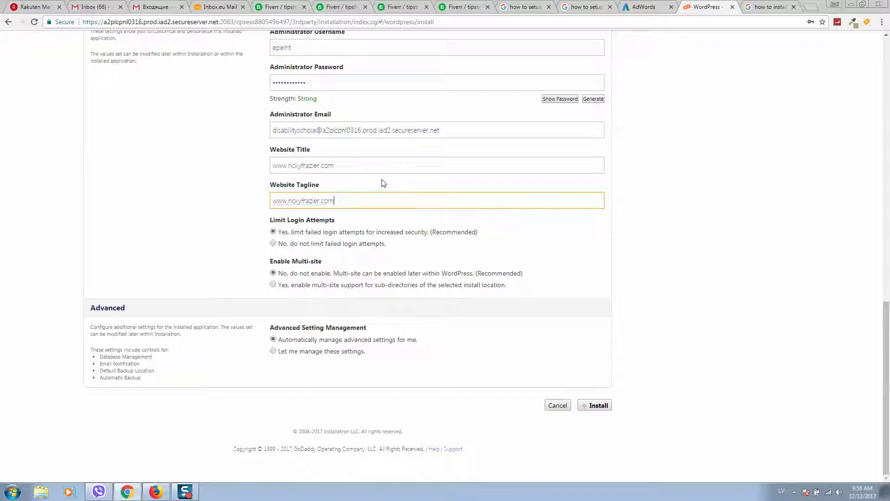
pyautogui.click(286, 258)
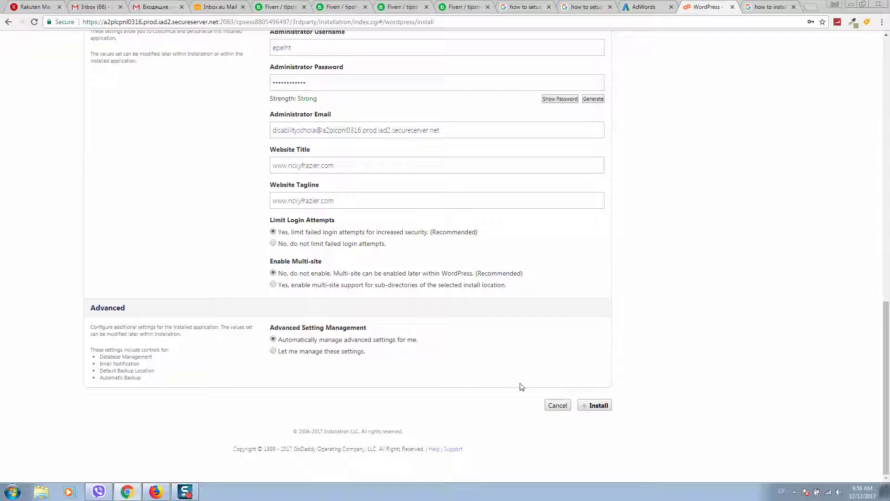
# Submit the WordPress install and choose Never on Chrome's save-password prompt.
pyautogui.click(595, 406)
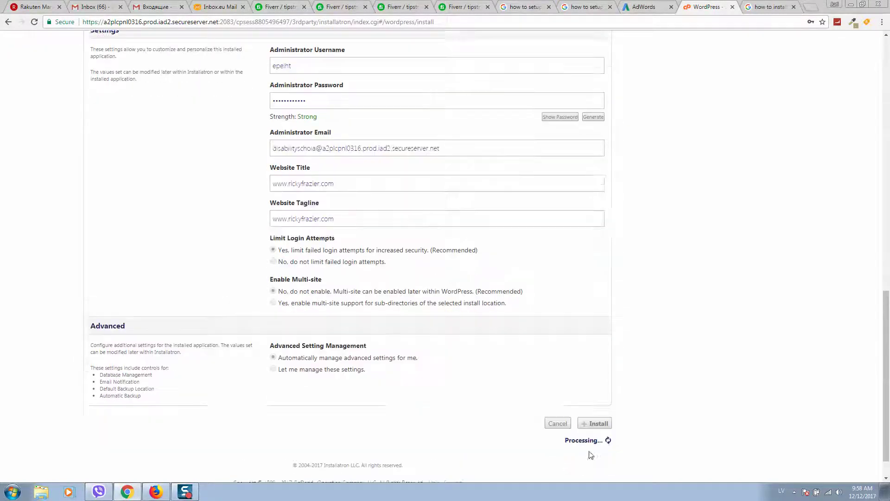
pyautogui.scroll(-1, 590, 455)
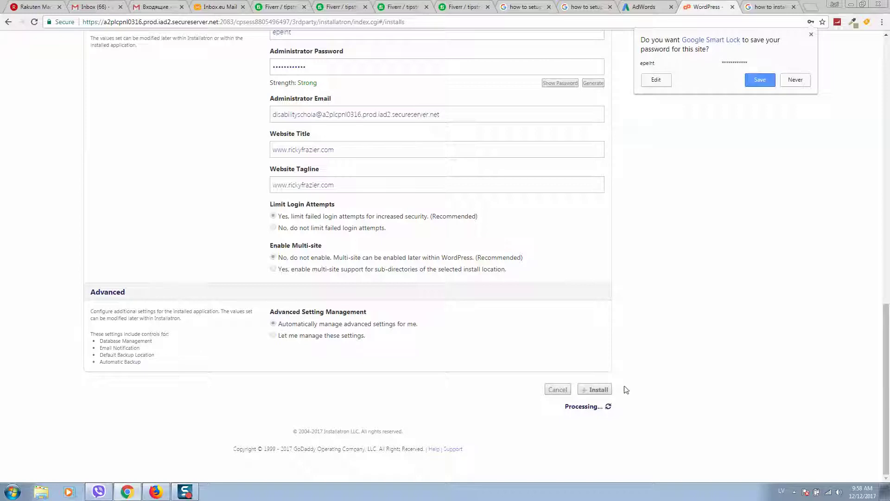
pyautogui.click(795, 79)
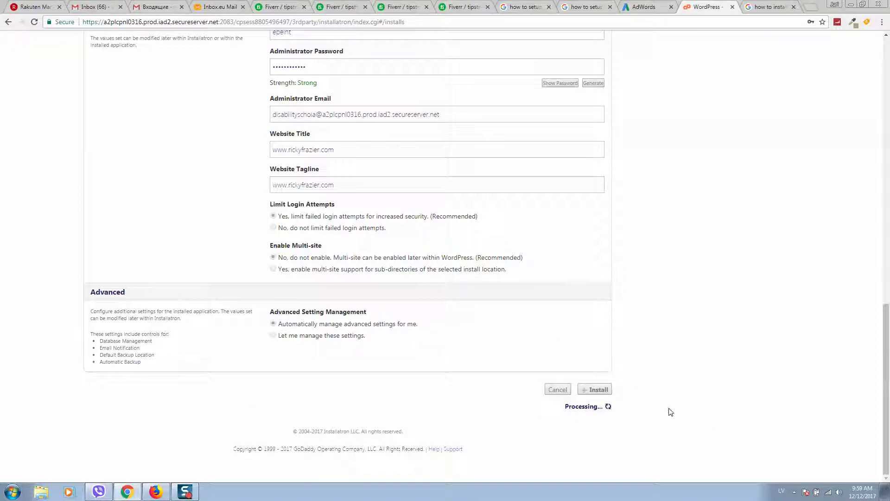
pyautogui.moveTo(566, 409); pyautogui.dragTo(622, 420)
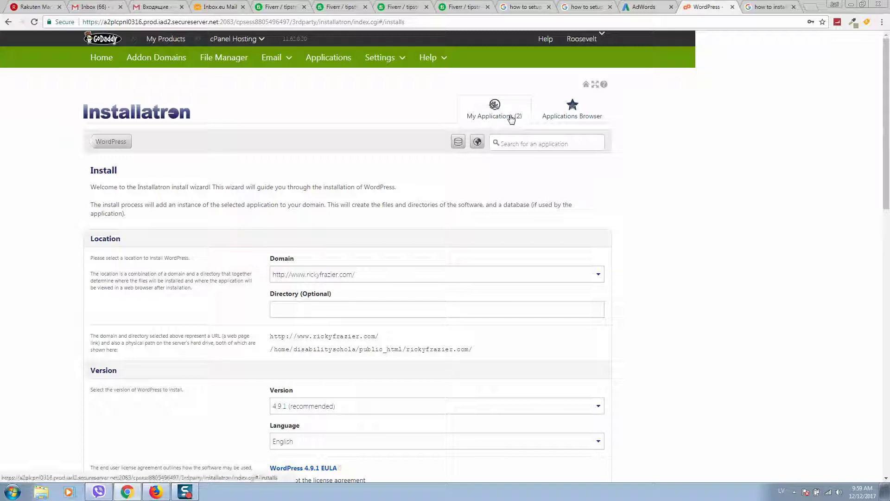
# Open My Applications in a new tab to see the new WordPress 4.9.1 install.
pyautogui.rightClick(494, 108)
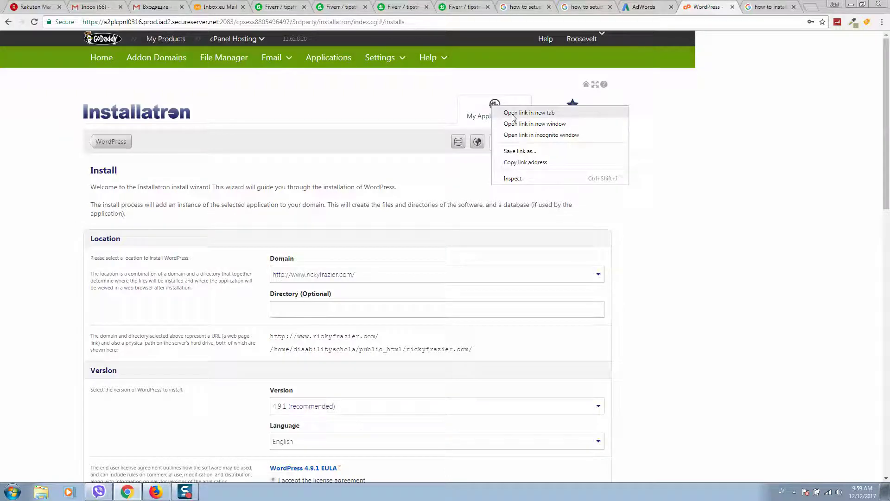
pyautogui.click(515, 113)
pyautogui.click(701, 9)
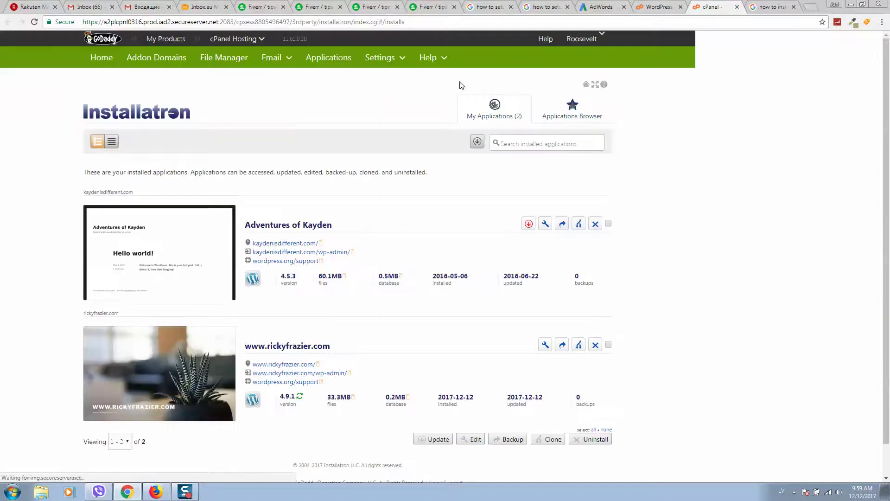
pyautogui.scroll(-1, 417, 232)
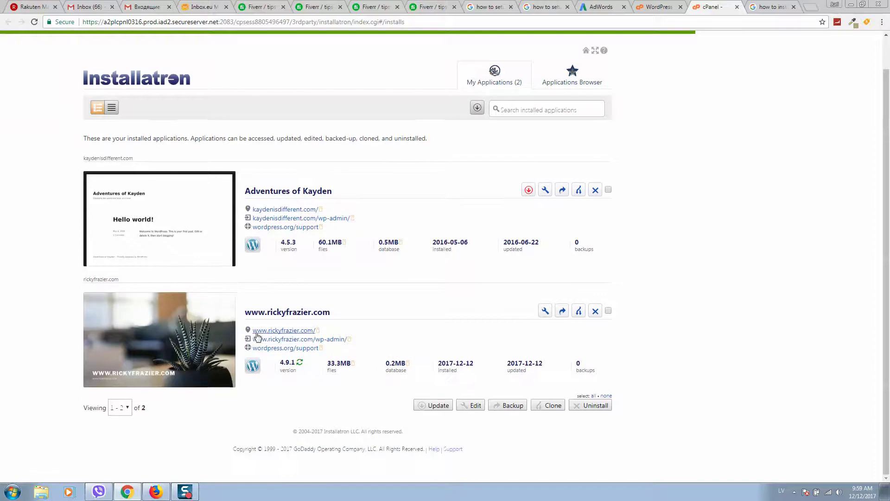
pyautogui.rightClick(295, 330)
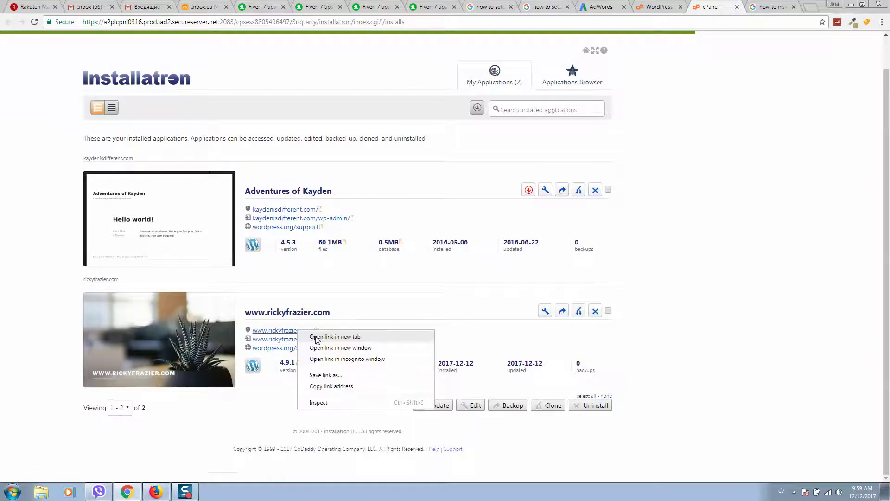
pyautogui.click(316, 335)
pyautogui.click(732, 8)
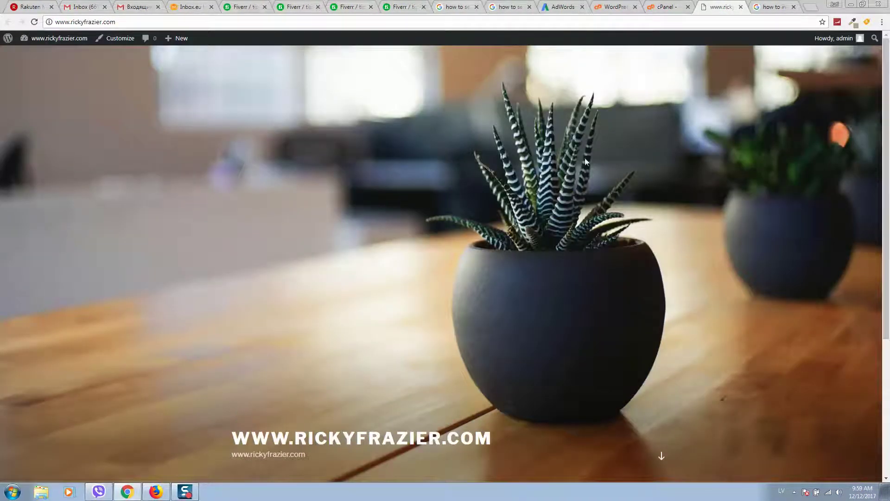
pyautogui.click(741, 6)
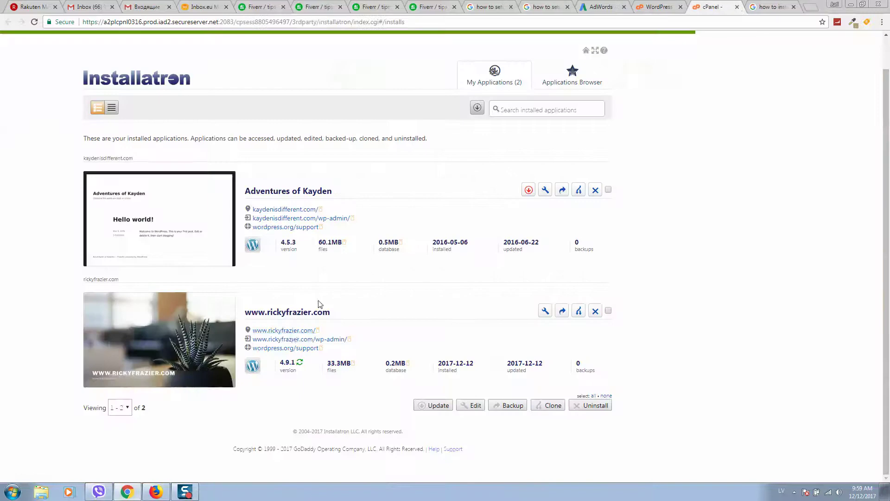
pyautogui.rightClick(335, 344)
# Open wp-admin in a new tab, decline the Quick Start Wizard and confirm with OK.
pyautogui.click(376, 346)
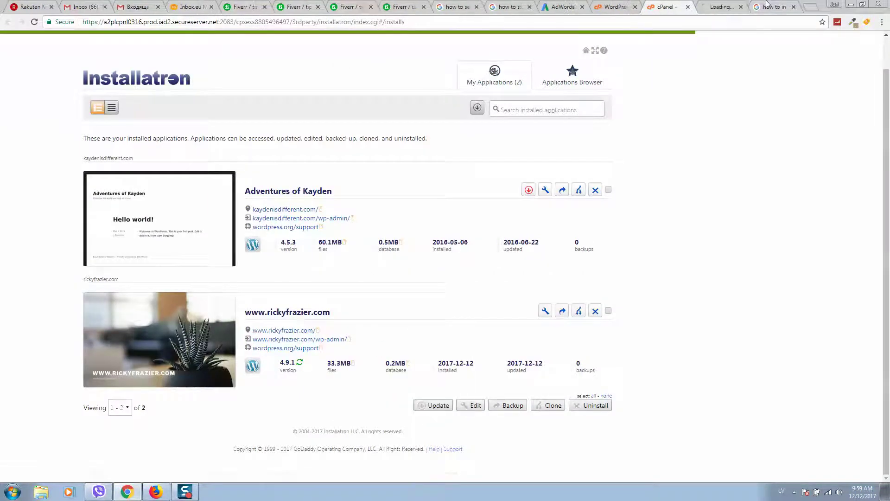
pyautogui.click(718, 9)
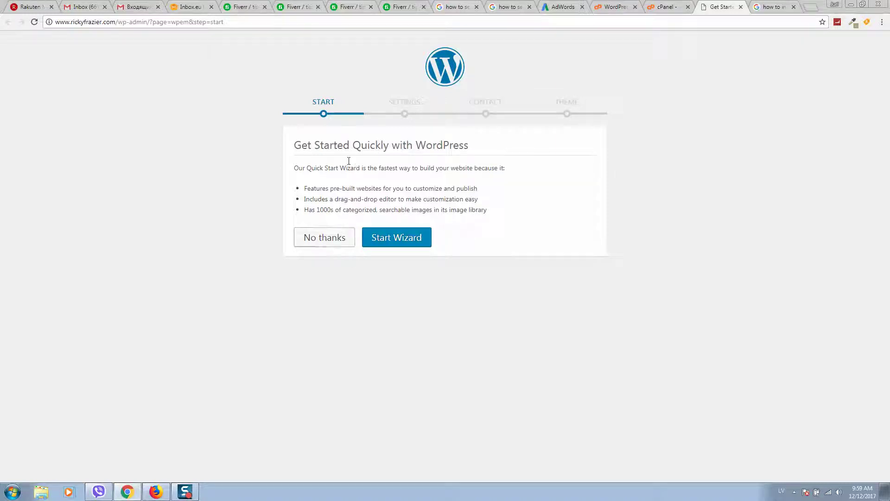
pyautogui.click(321, 240)
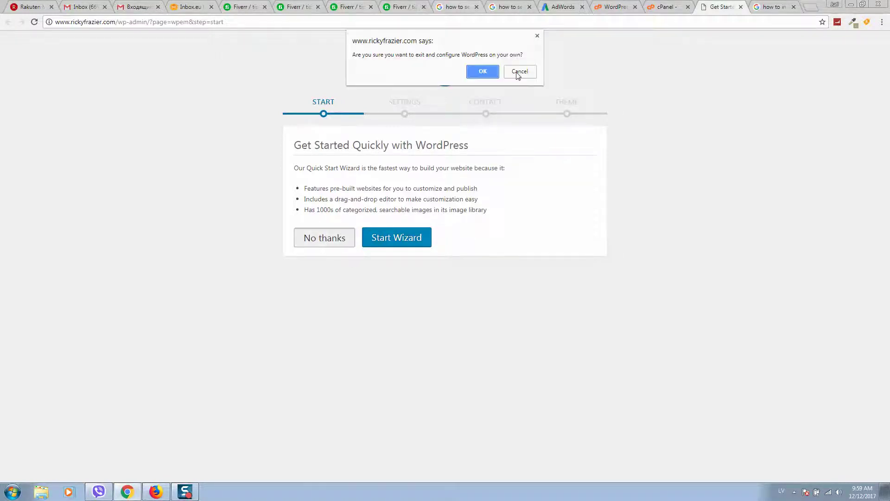
pyautogui.click(483, 71)
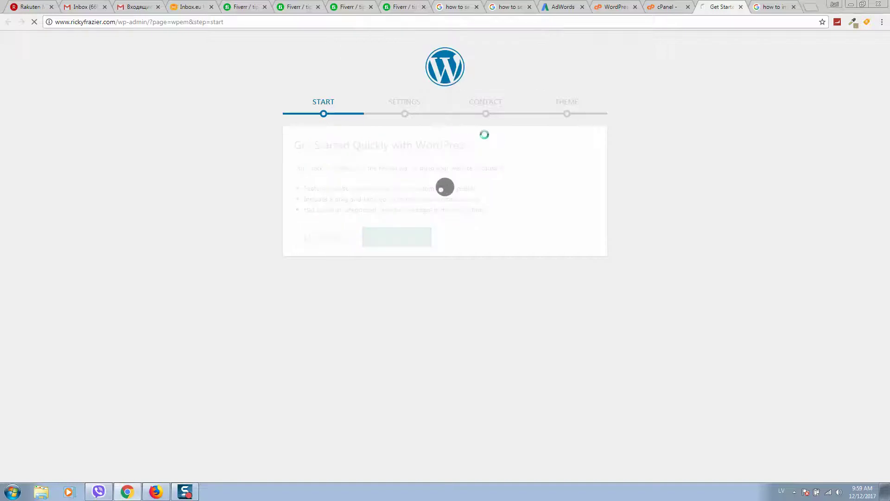